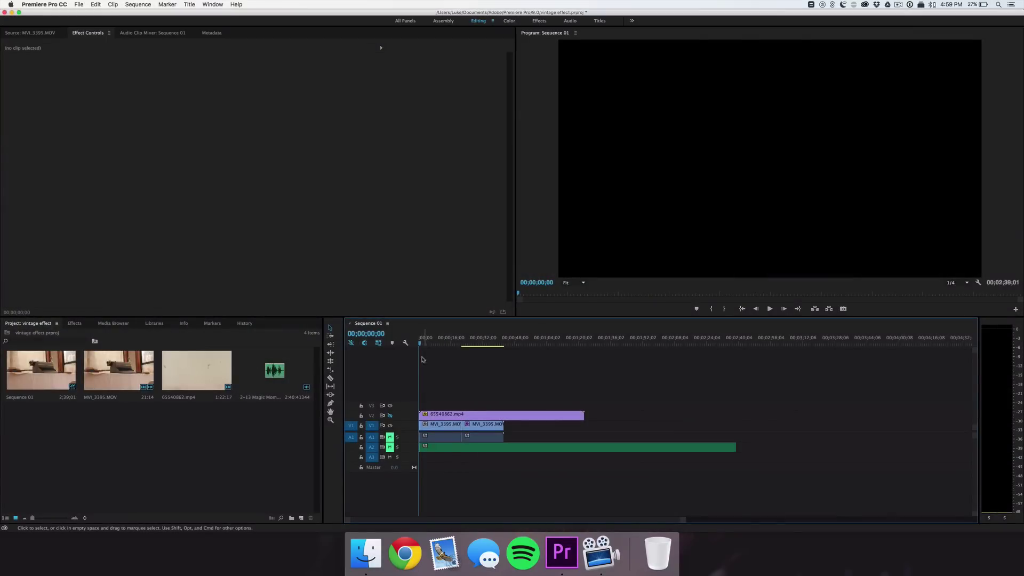
# - Scrub Sequence 01, turn on V2's overlay output, unmute A2, then play and stop at 00;00;34;22
pyautogui.moveTo(420, 344); pyautogui.dragTo(442, 350)
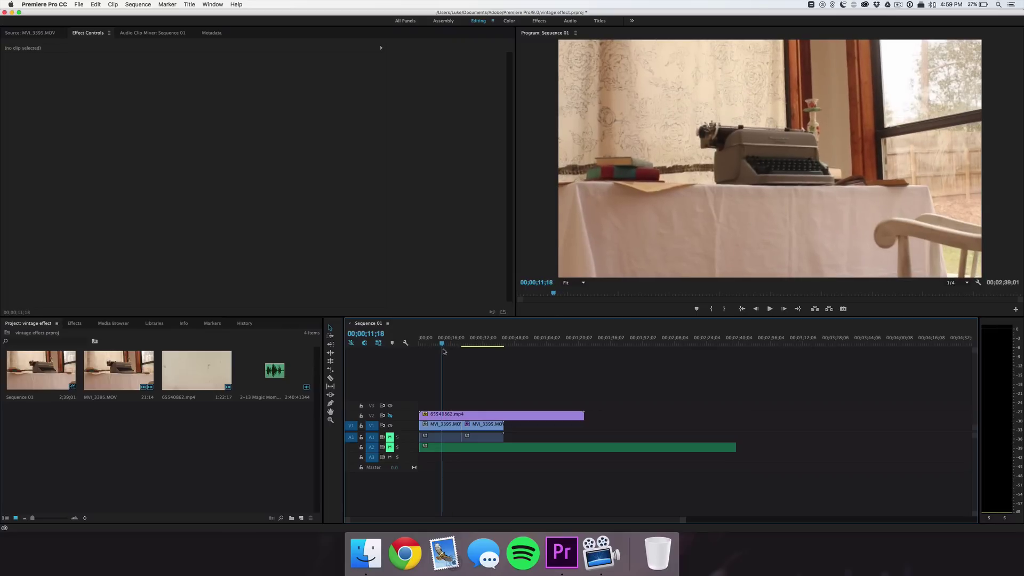
pyautogui.click(390, 415)
pyautogui.click(468, 344)
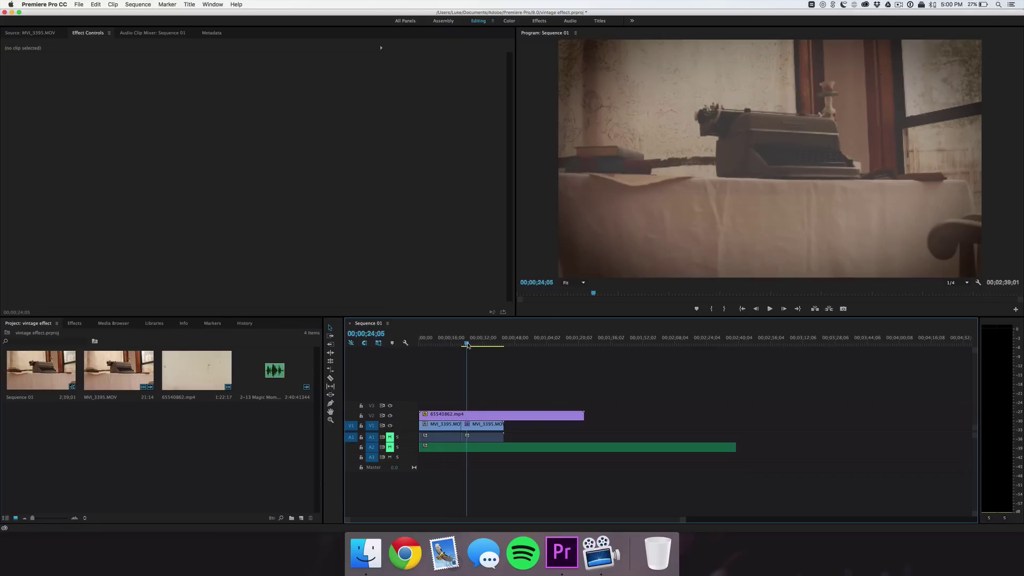
pyautogui.moveTo(470, 345); pyautogui.dragTo(483, 346)
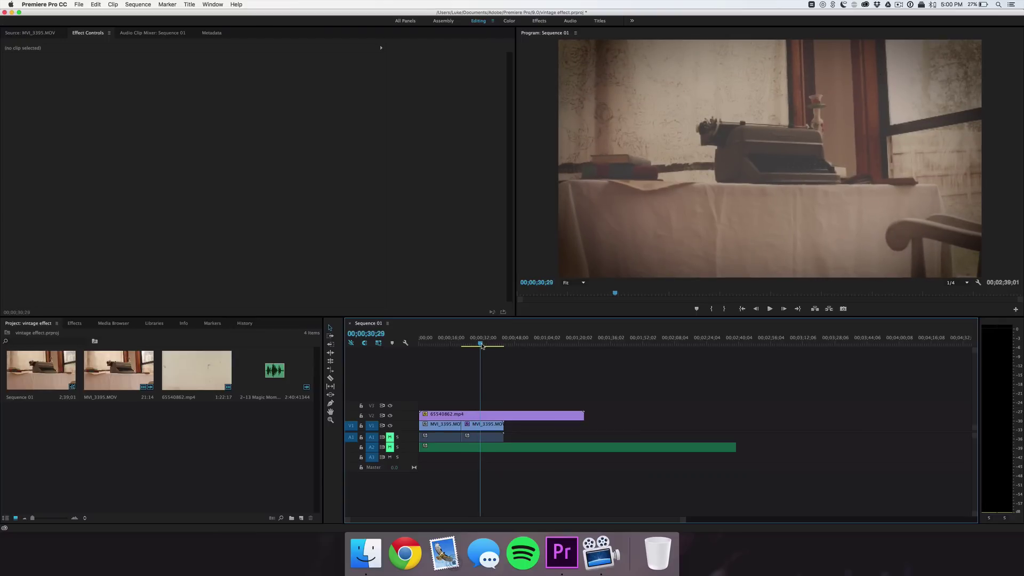
pyautogui.click(390, 447)
pyautogui.press('space')
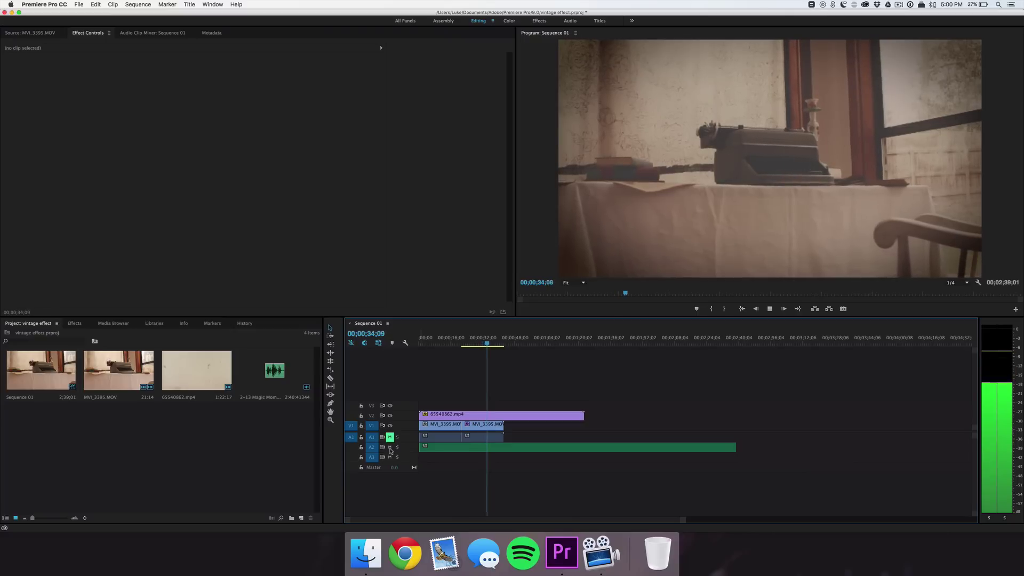
pyautogui.press('space')
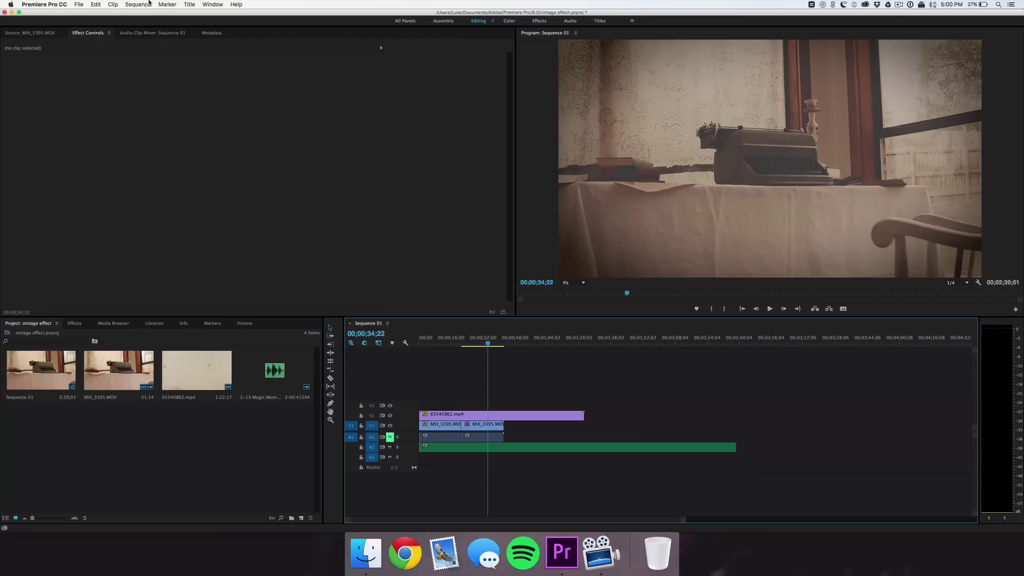
# - Create Sequence 04 with MVI_3395.MOV on the timeline, changing sequence settings to match the clip
pyautogui.click(78, 4)
pyautogui.moveTo(123, 14)
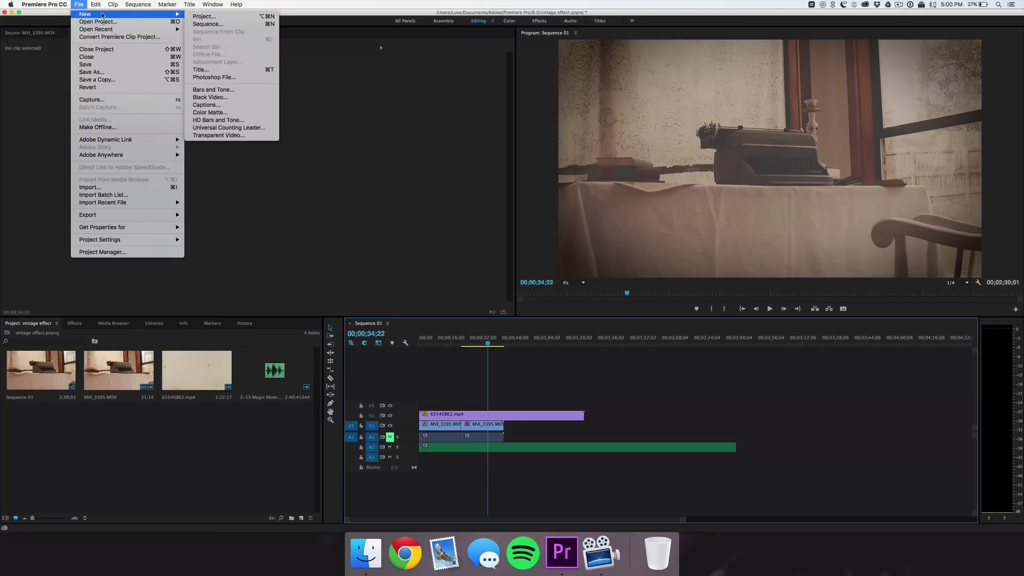
pyautogui.click(207, 24)
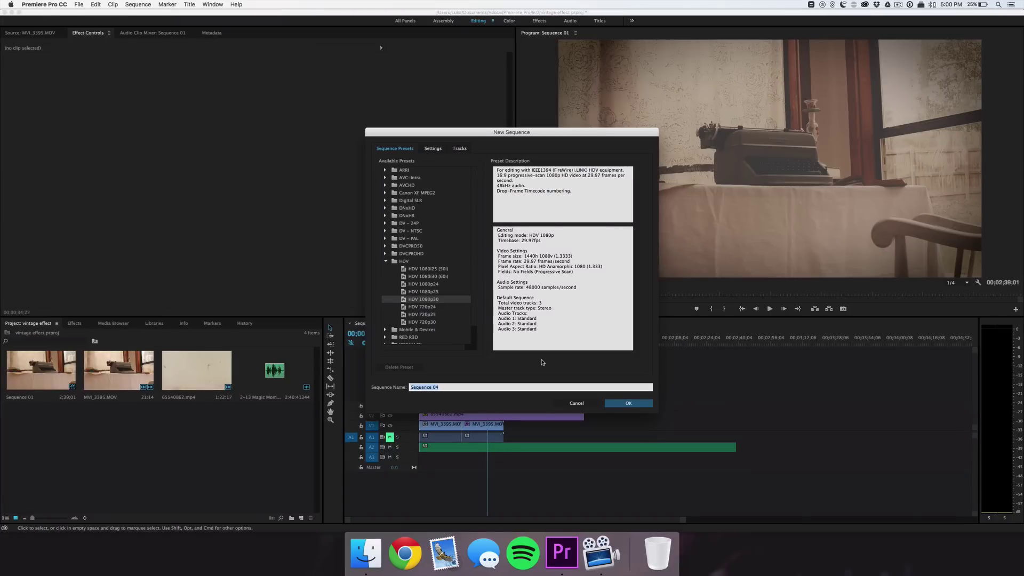
pyautogui.click(618, 403)
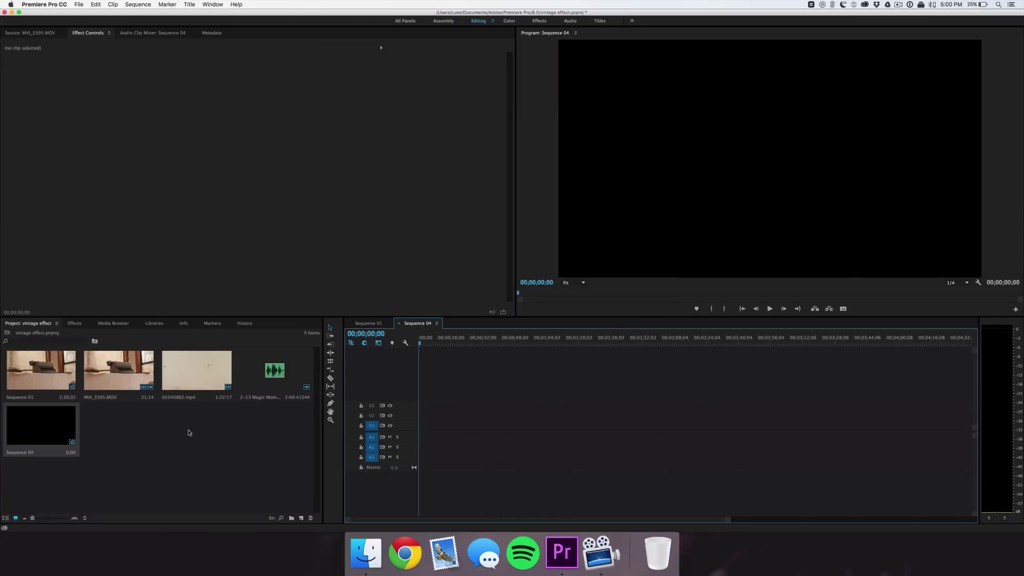
pyautogui.moveTo(119, 369); pyautogui.dragTo(419, 432)
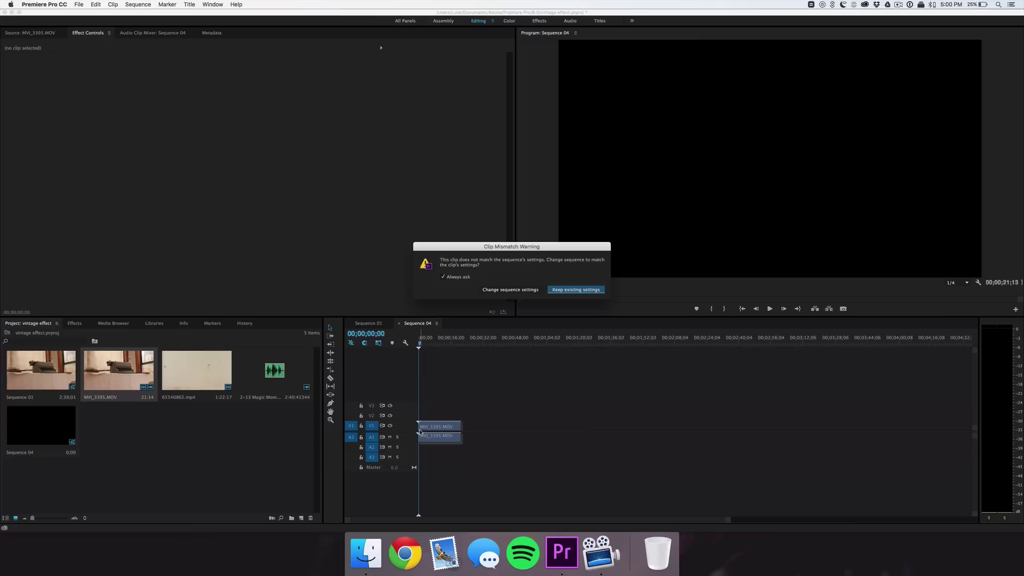
pyautogui.click(506, 290)
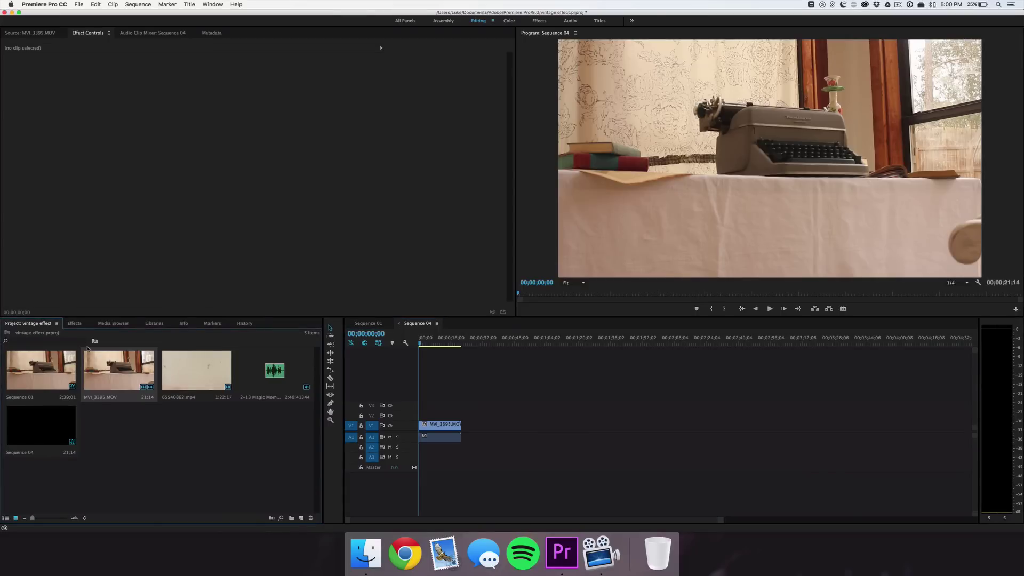
# - Search the Effects panel for 'fade' and apply the Cinespace 50 Faded Film preset to MVI_3395.MOV
pyautogui.click(75, 327)
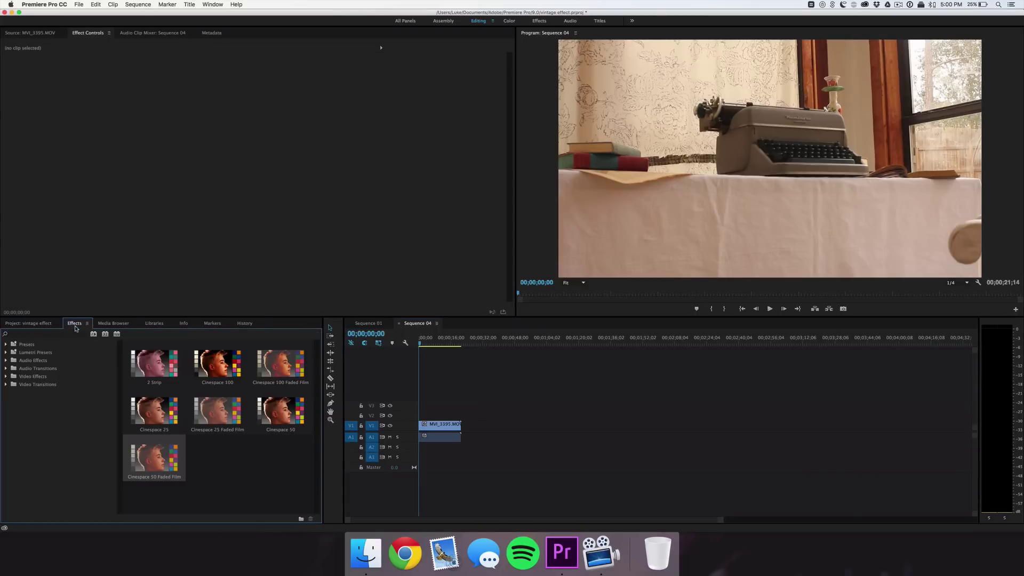
pyautogui.click(221, 3)
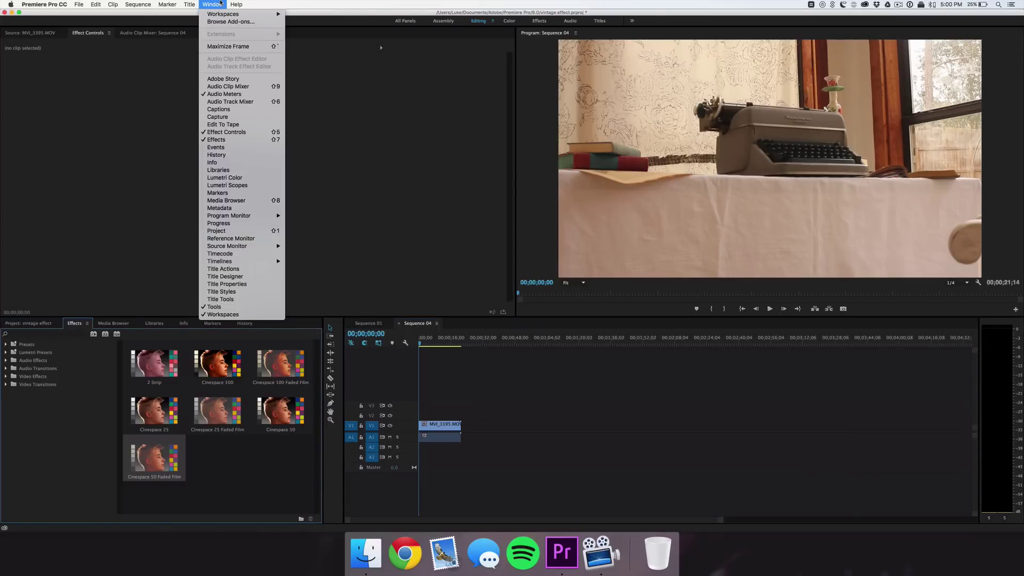
pyautogui.click(243, 140)
pyautogui.click(53, 334)
pyautogui.write('fade')
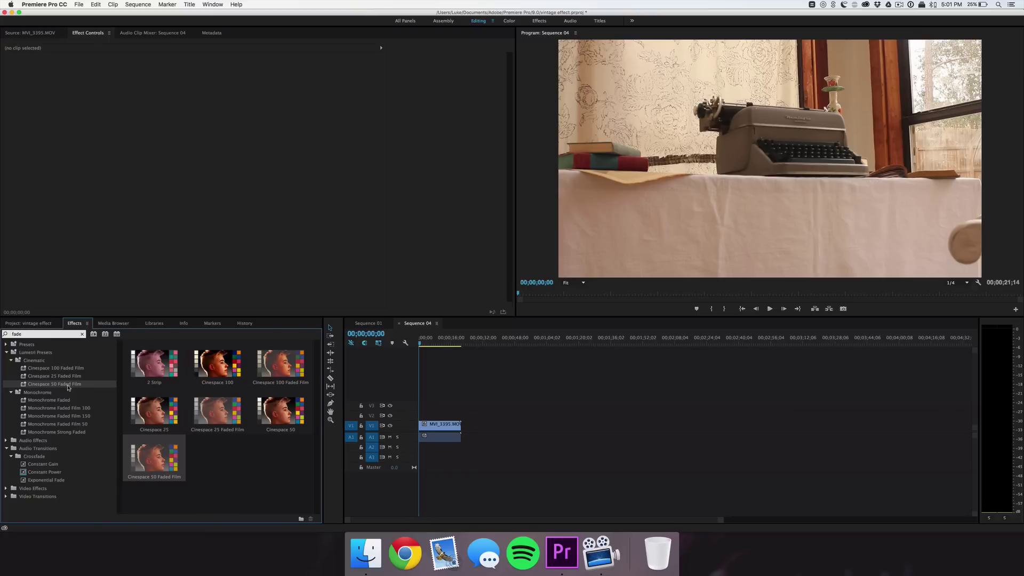
pyautogui.moveTo(68, 388); pyautogui.dragTo(441, 431)
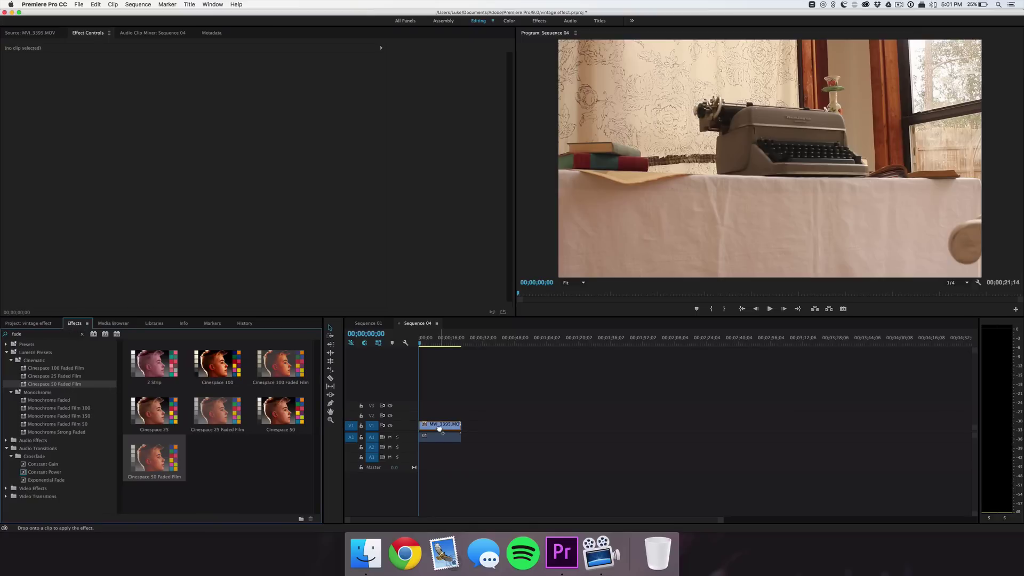
pyautogui.click(12, 117)
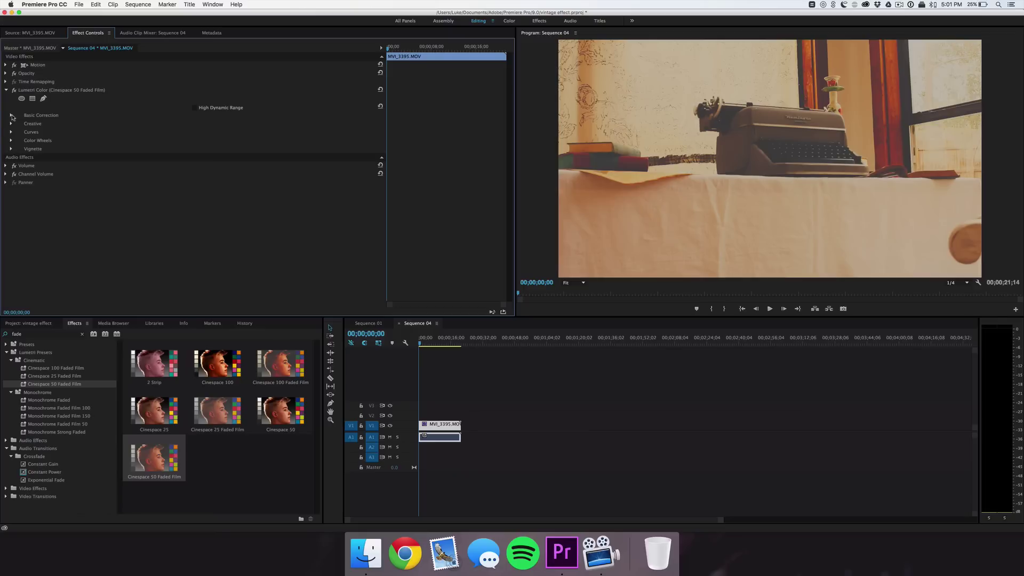
# - Try several Basic Correction input LUTs, settling on CANON 5D - SL - PROFILE
pyautogui.click(11, 116)
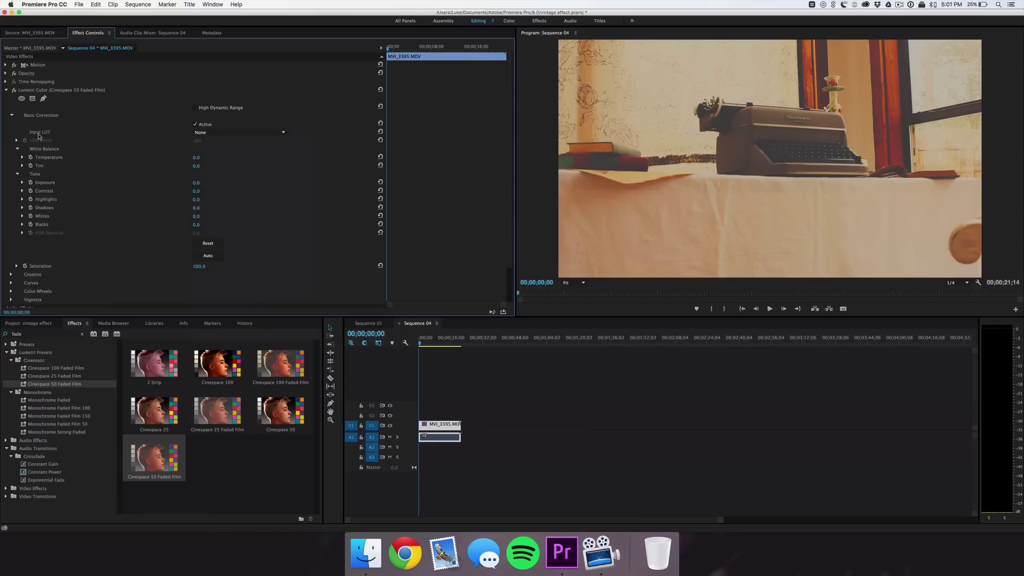
pyautogui.click(224, 132)
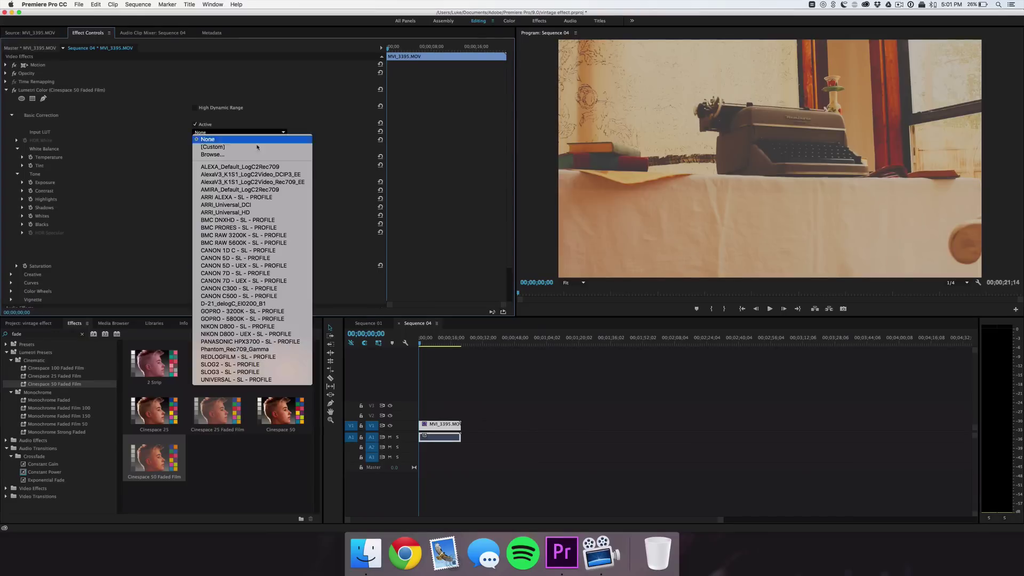
pyautogui.click(277, 291)
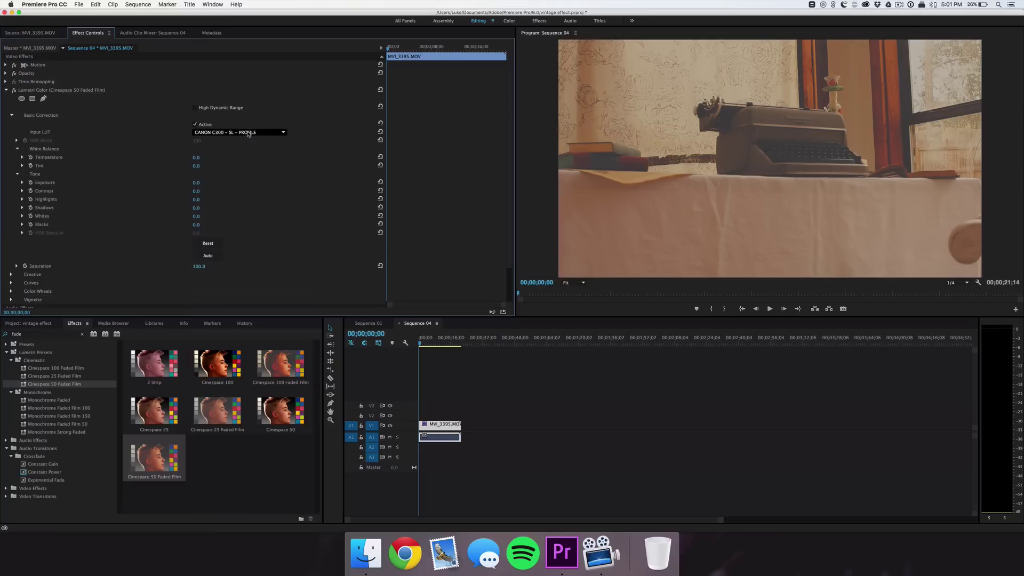
pyautogui.click(240, 133)
pyautogui.click(253, 243)
pyautogui.click(240, 132)
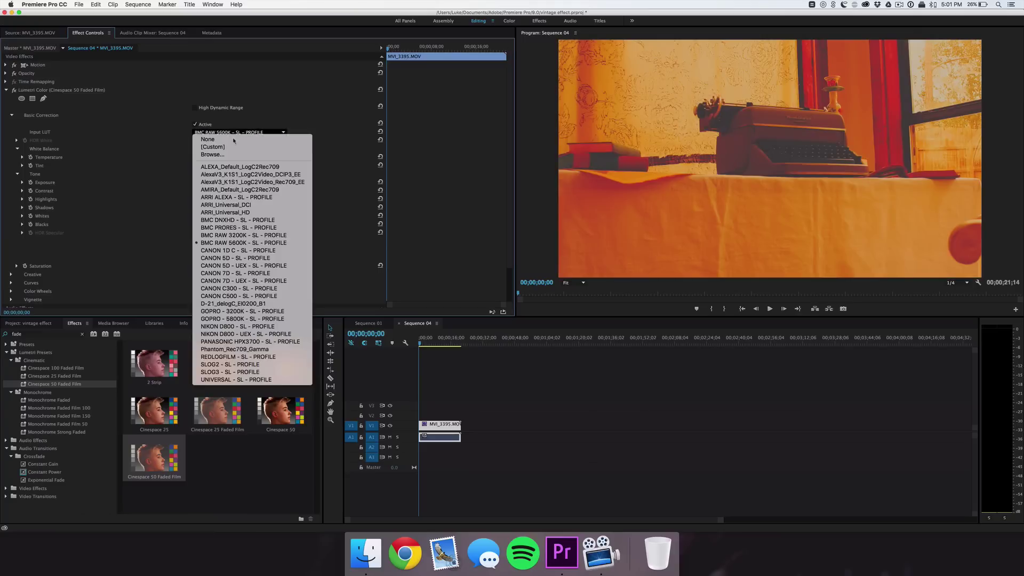
pyautogui.click(243, 212)
pyautogui.click(240, 132)
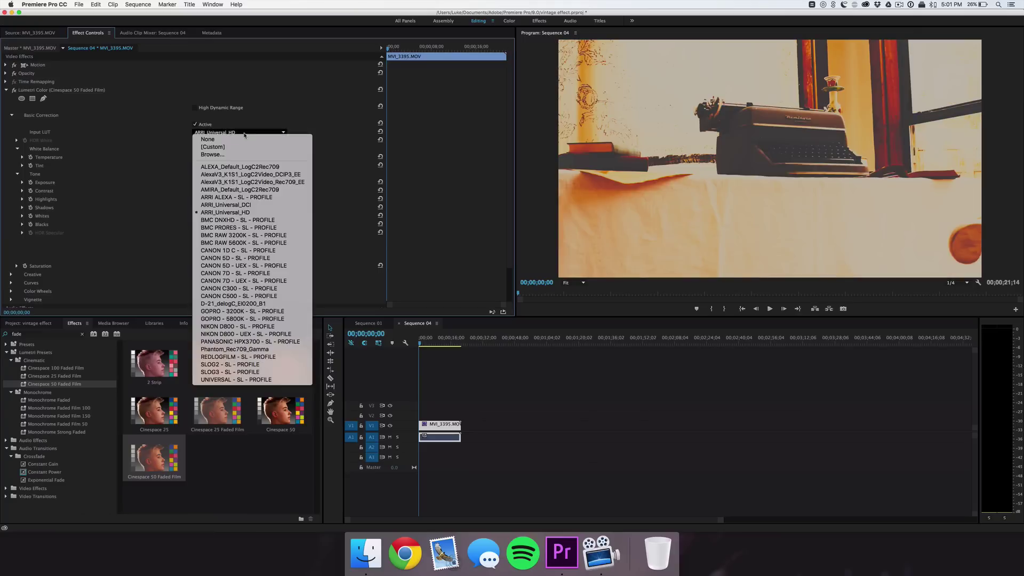
pyautogui.click(244, 258)
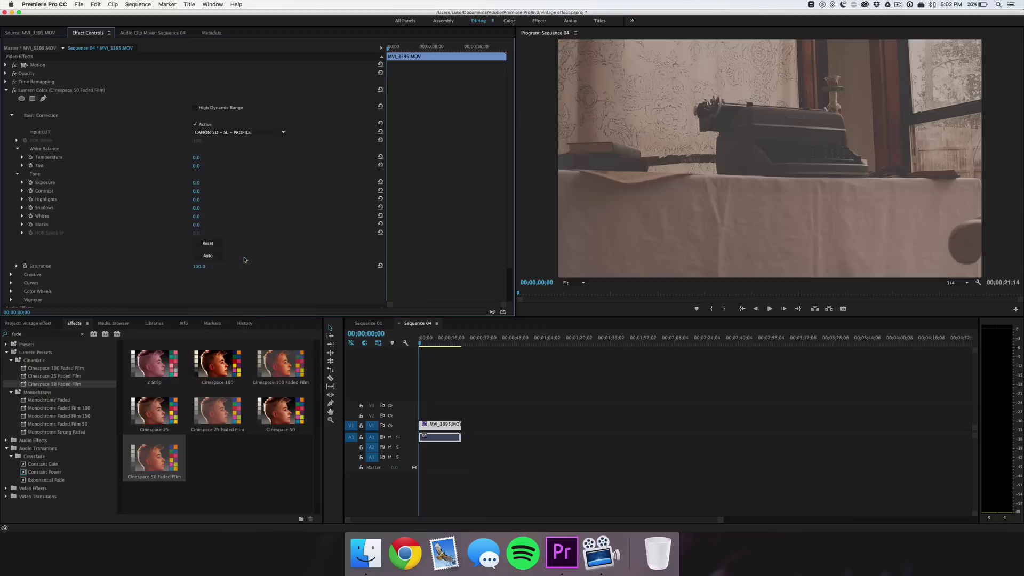
# - Lower Whites to -29, raise Highlights to 15 and Contrast to 10
pyautogui.moveTo(197, 216); pyautogui.dragTo(189, 224)
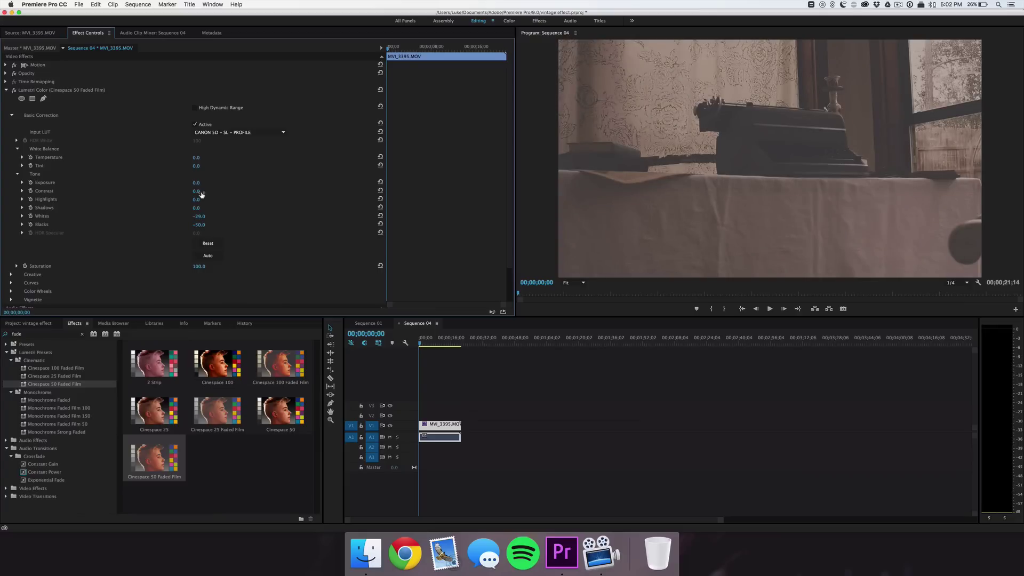
pyautogui.moveTo(195, 200); pyautogui.dragTo(202, 183)
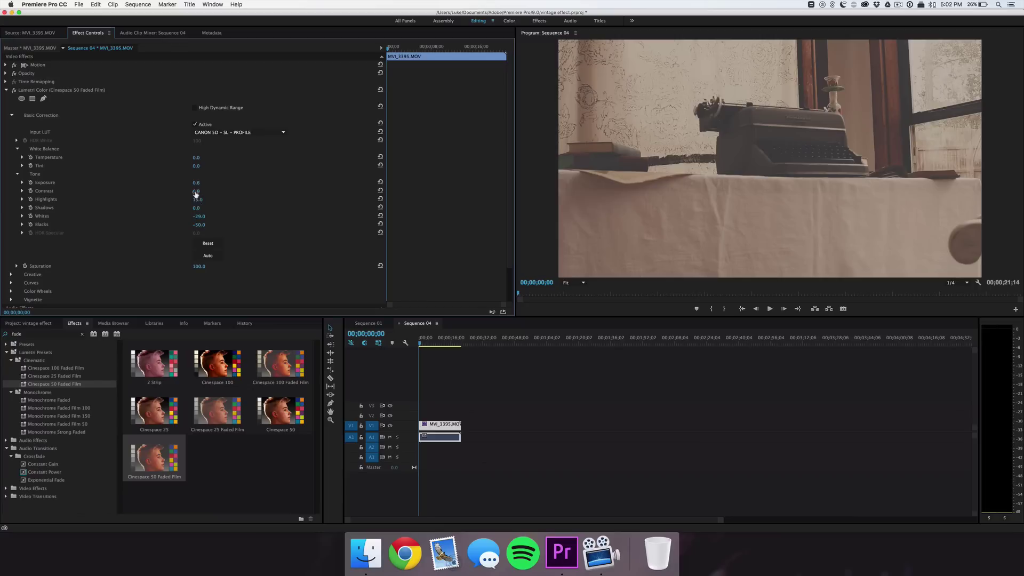
pyautogui.moveTo(194, 191); pyautogui.dragTo(196, 191)
# - Expand Lumetri's Vignette section and set Amount to -2.0 and Midpoint to 38.0
pyautogui.scroll(-2, 38, 261)
pyautogui.click(11, 262)
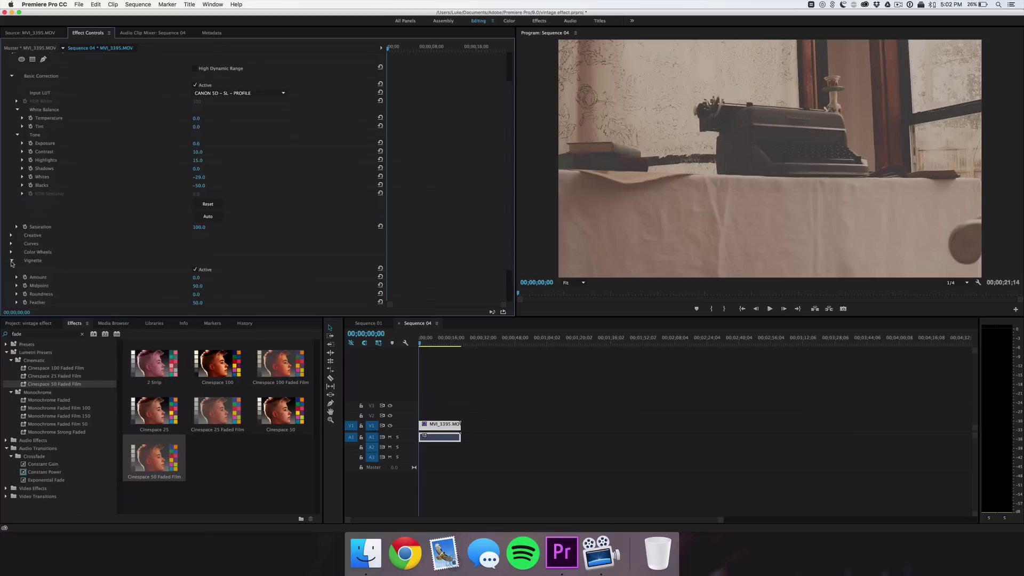
pyautogui.scroll(-2, 11, 263)
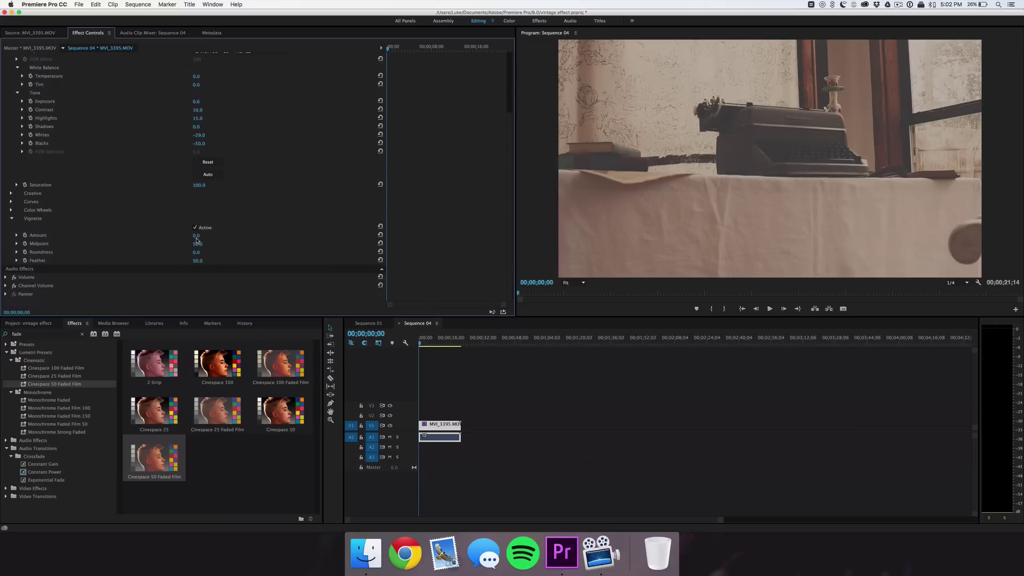
pyautogui.moveTo(197, 235); pyautogui.dragTo(190, 236)
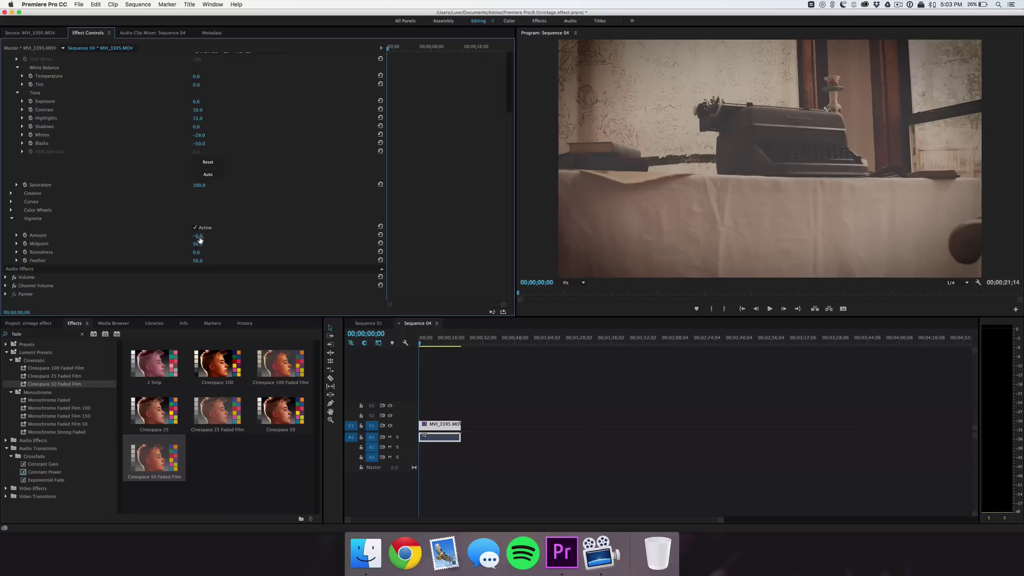
pyautogui.moveTo(200, 240)
pyautogui.mouseDown()
pyautogui.moveTo(240, 235)
pyautogui.moveTo(184, 243)
pyautogui.mouseUp()
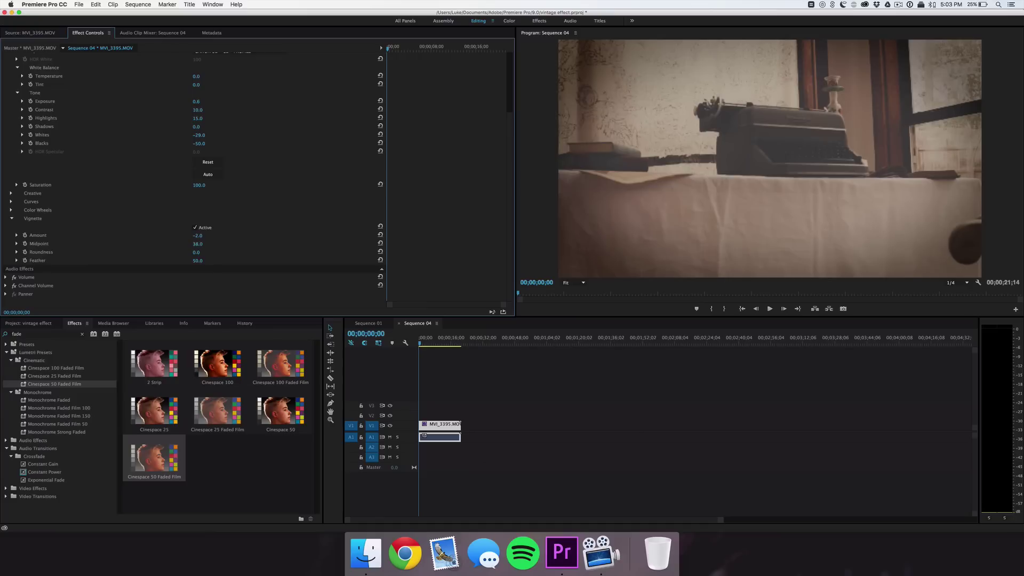
pyautogui.moveTo(197, 243); pyautogui.dragTo(241, 251)
pyautogui.scroll(1, 11, 231)
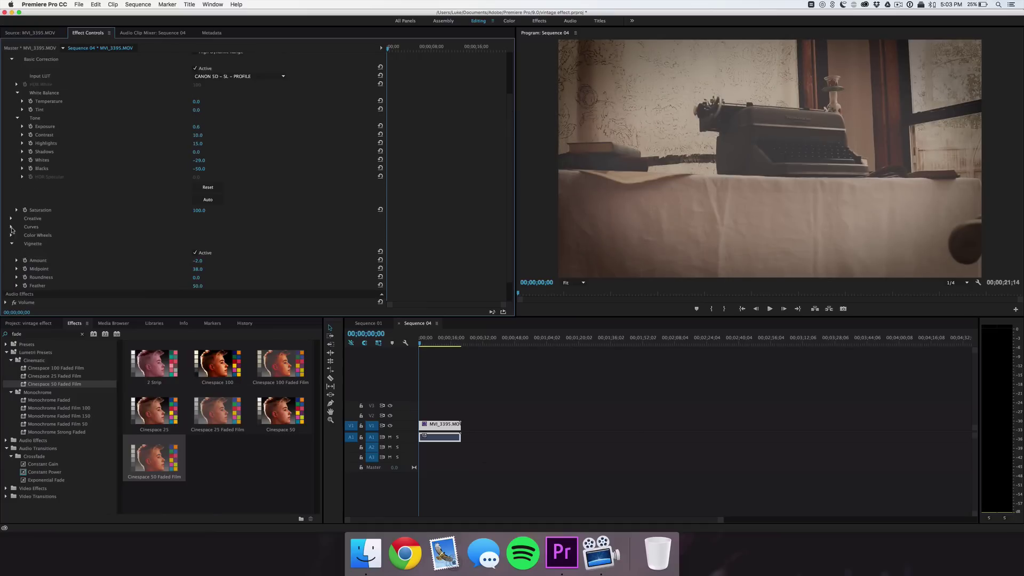
# - In Lumetri's Creative section, lower Faded Film, set Vibrance to 15 and Saturation to 81
pyautogui.click(11, 218)
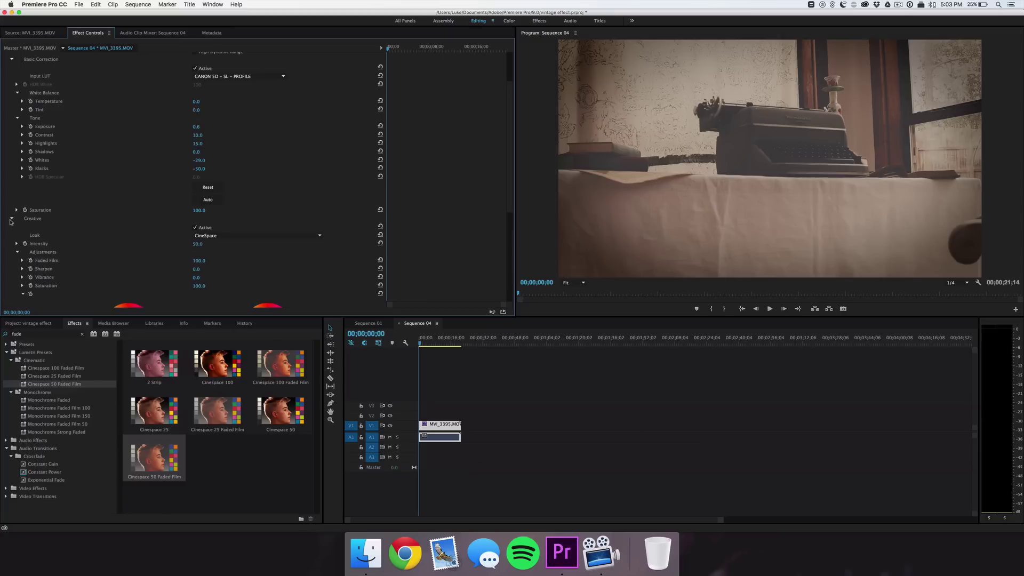
pyautogui.scroll(-2, 206, 216)
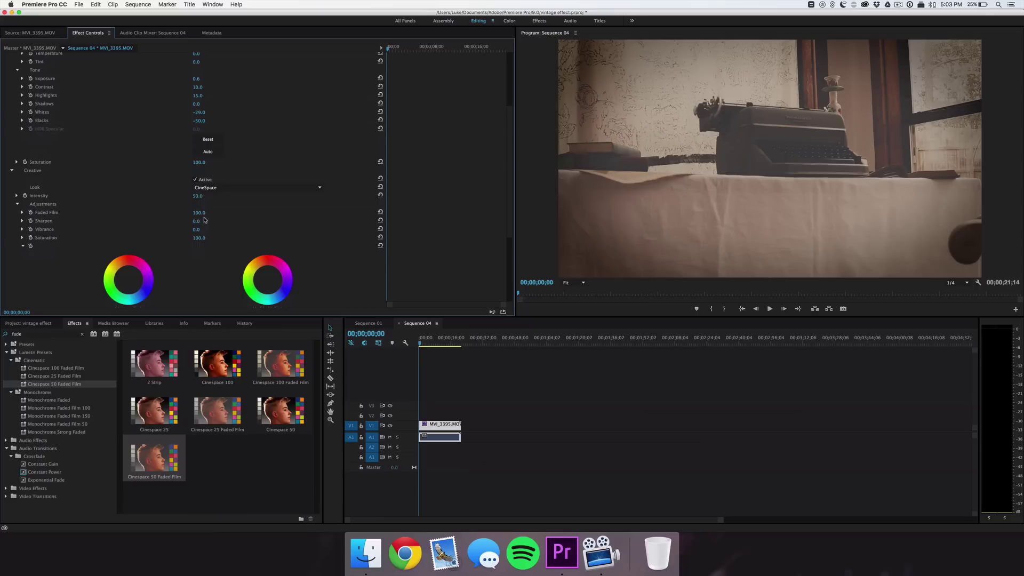
pyautogui.scroll(-2, 204, 220)
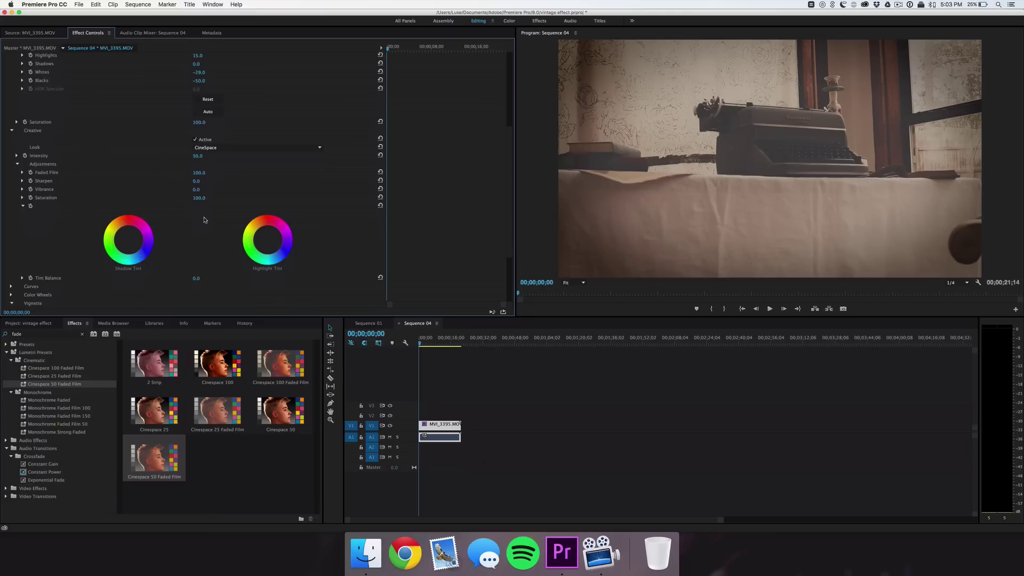
pyautogui.scroll(1, 240, 199)
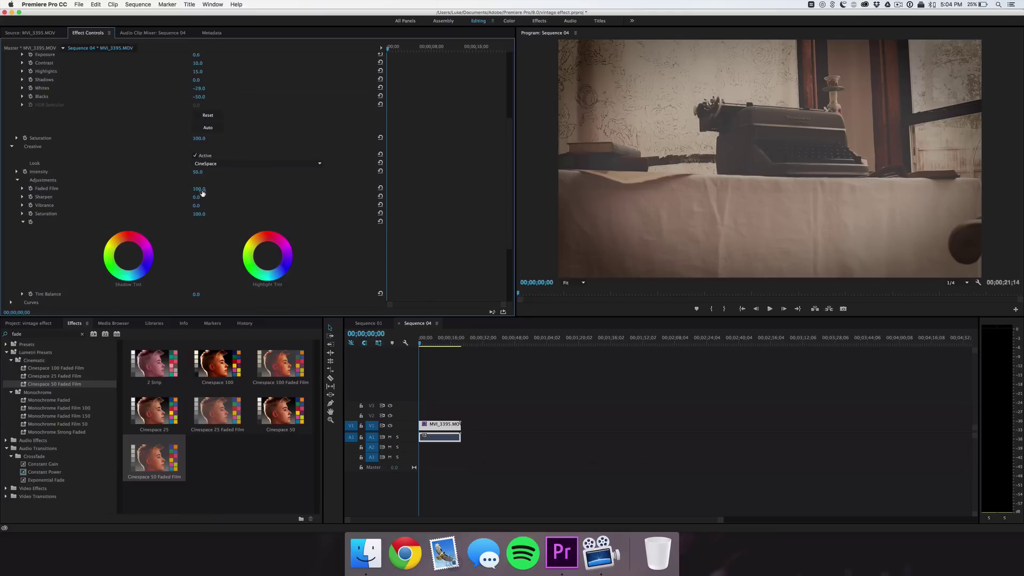
pyautogui.moveTo(202, 193); pyautogui.dragTo(199, 193)
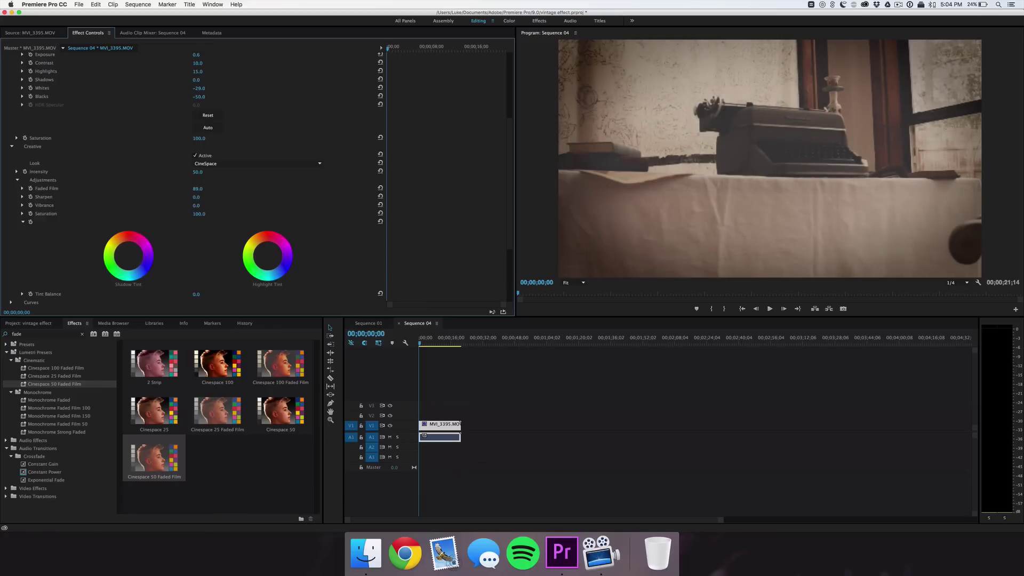
pyautogui.moveTo(196, 205); pyautogui.dragTo(191, 205)
pyautogui.moveTo(192, 205); pyautogui.dragTo(201, 206)
pyautogui.moveTo(198, 213); pyautogui.dragTo(194, 214)
# - Deselect the typewriter clip and switch to the Project: vintage effect bin
pyautogui.click(487, 417)
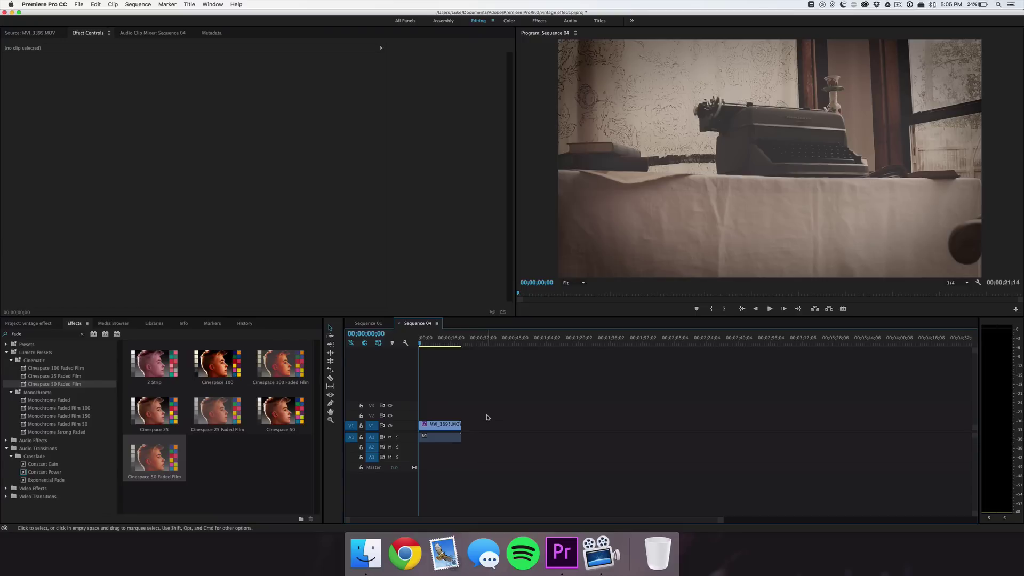
pyautogui.click(24, 324)
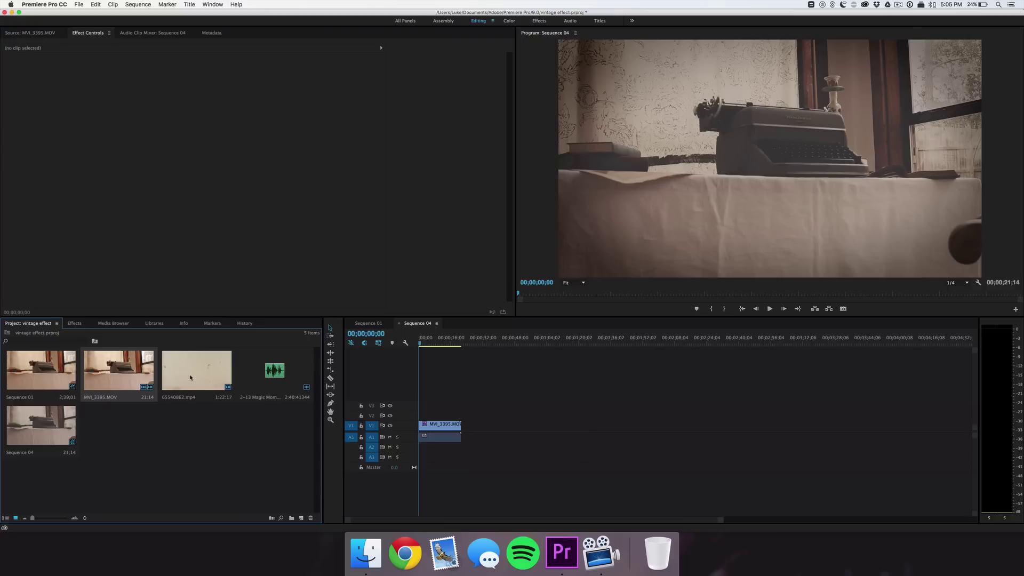
# - Place 65540862.mp4 on V2 above the typewriter clip and scale it to 150%
pyautogui.moveTo(197, 370); pyautogui.dragTo(418, 415)
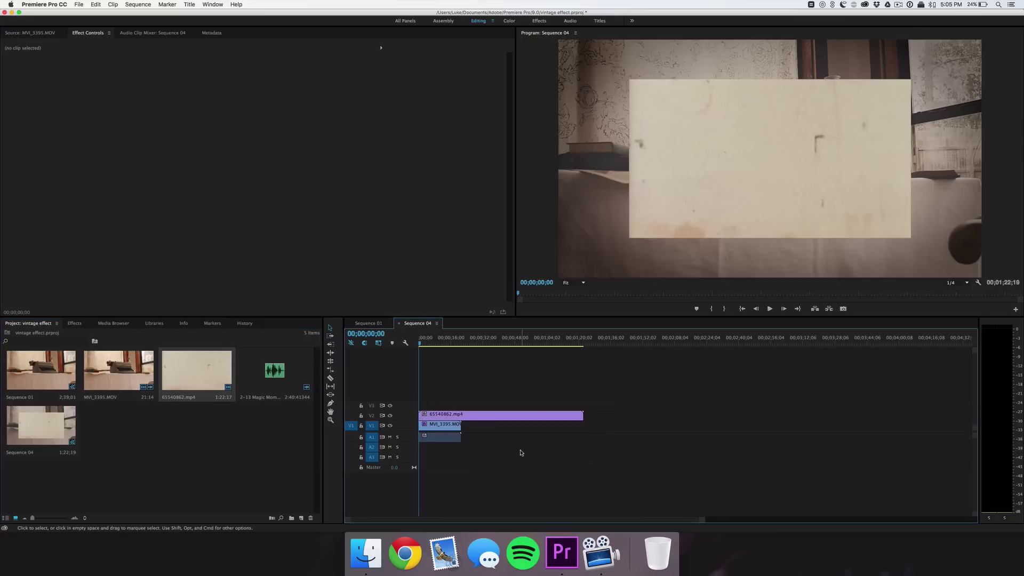
pyautogui.click(467, 419)
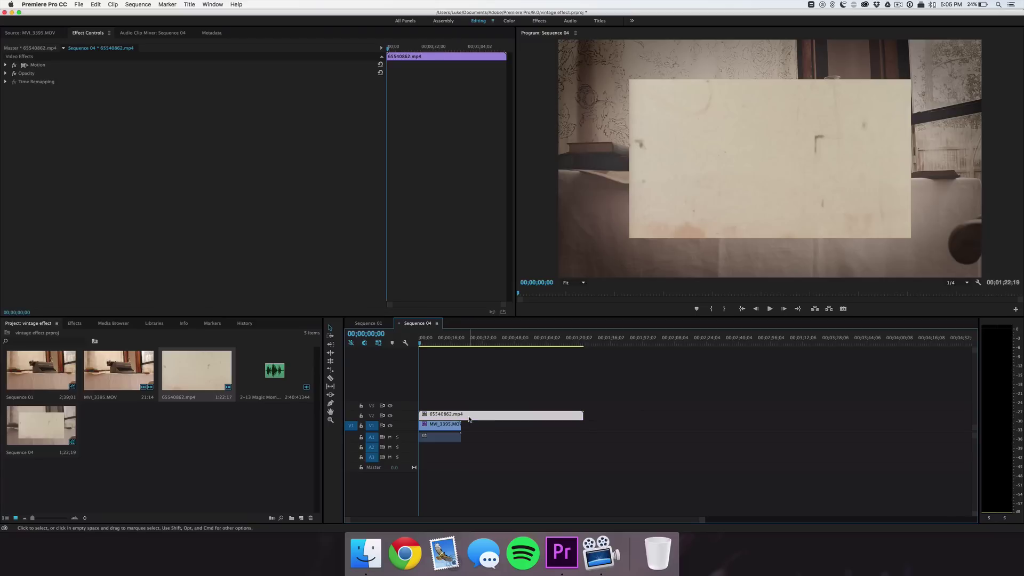
pyautogui.click(5, 65)
pyautogui.click(199, 81)
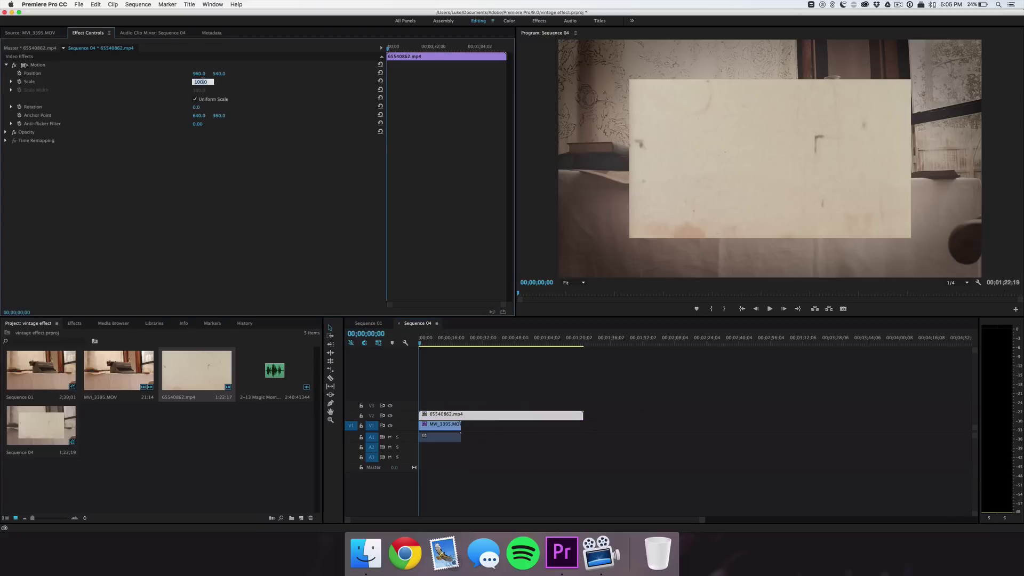
pyautogui.write('150')
pyautogui.press('Return')
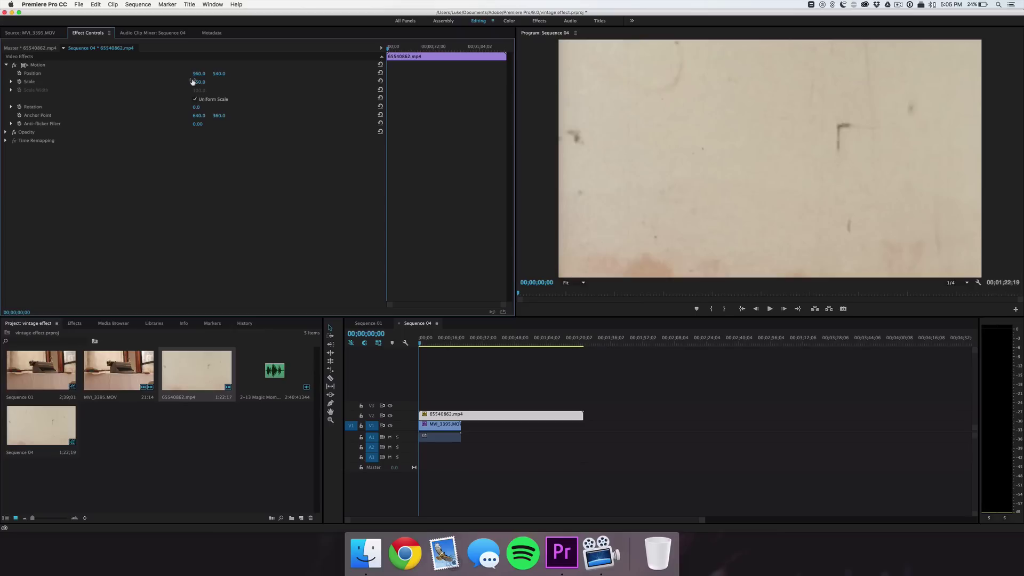
# - Blend the texture with Multiply at 25% opacity, then mute audio track A1
pyautogui.click(6, 134)
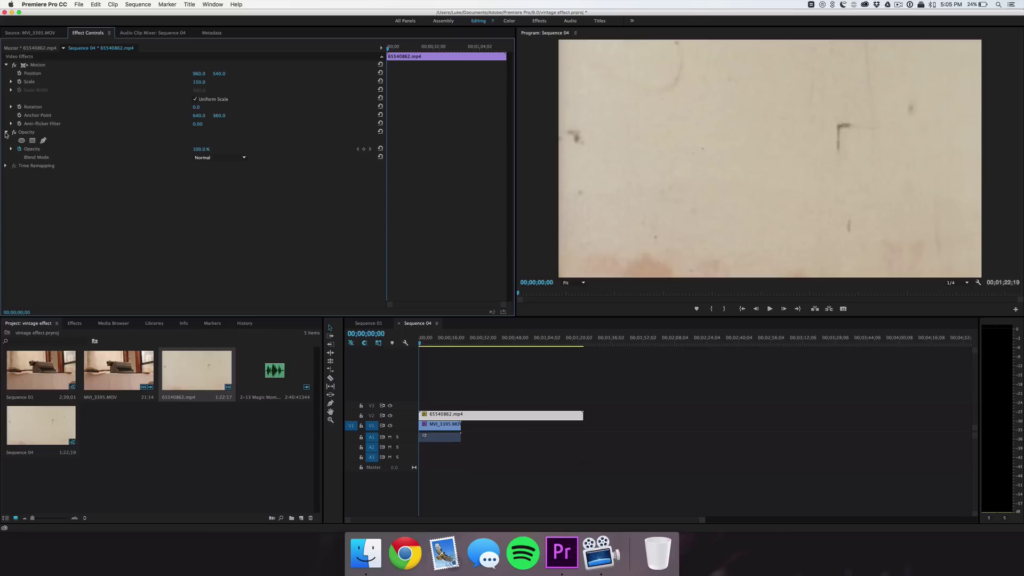
pyautogui.click(242, 158)
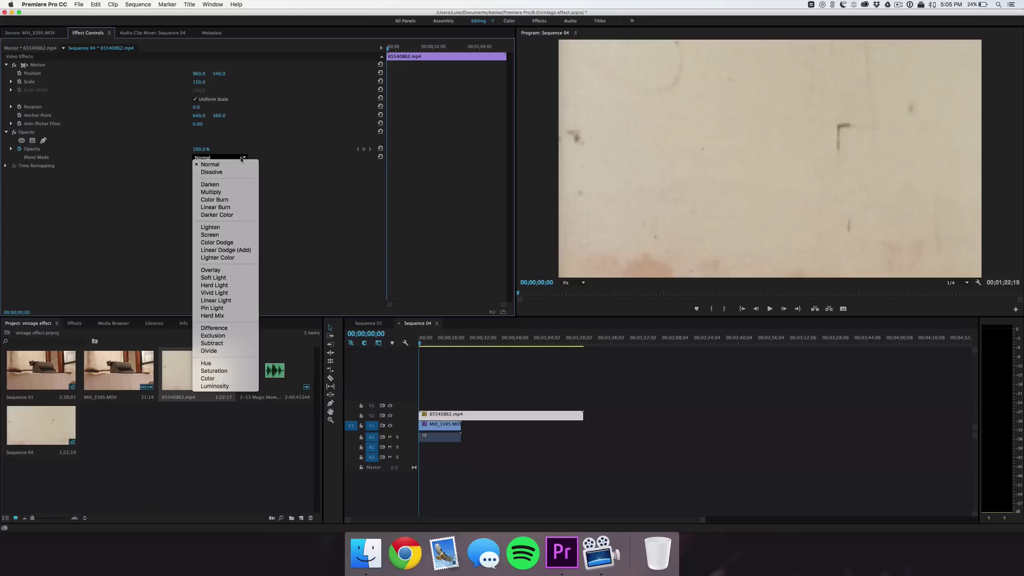
pyautogui.click(238, 192)
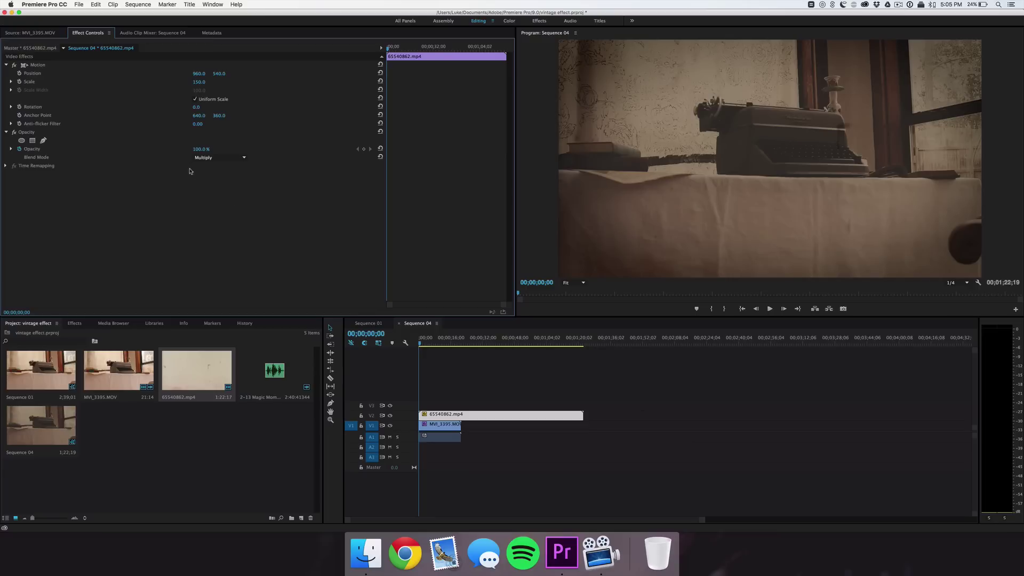
pyautogui.click(199, 150)
pyautogui.write('98')
pyautogui.press('Return')
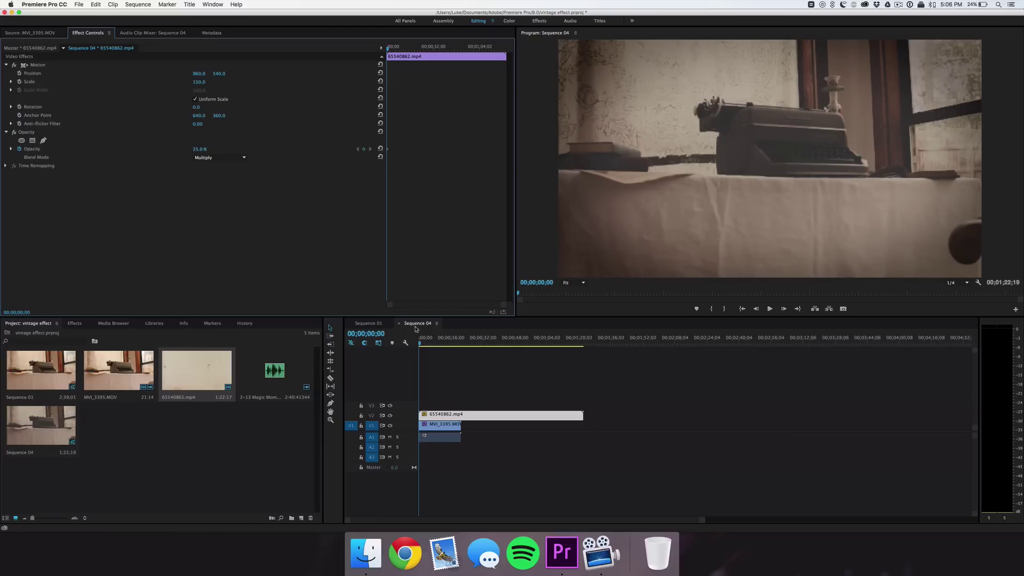
pyautogui.click(446, 457)
pyautogui.click(390, 437)
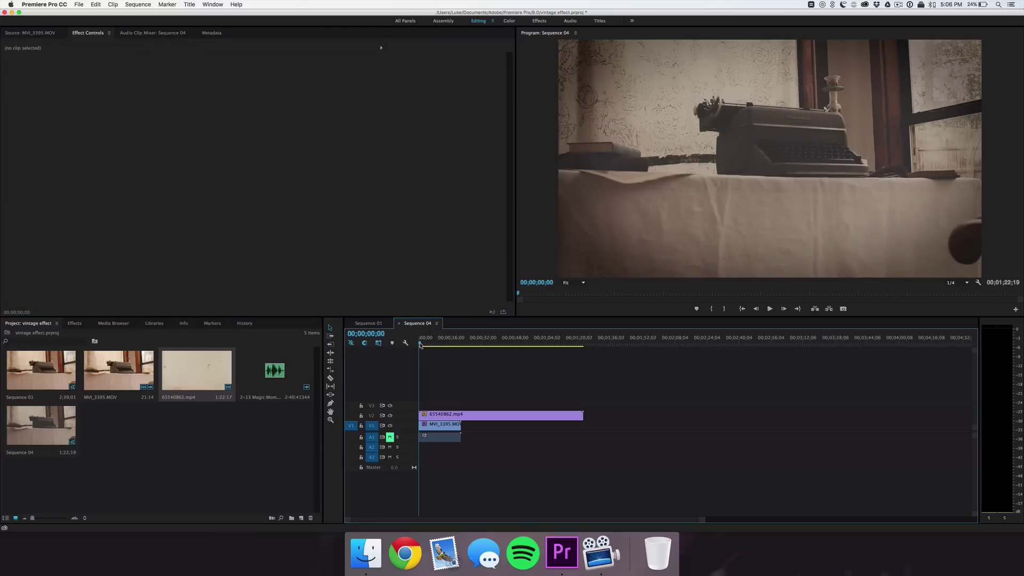
# - Select MVI_3395.MOV and raise its Lumetri Exposure from 0.6 to 0.9
pyautogui.moveTo(420, 342); pyautogui.dragTo(442, 342)
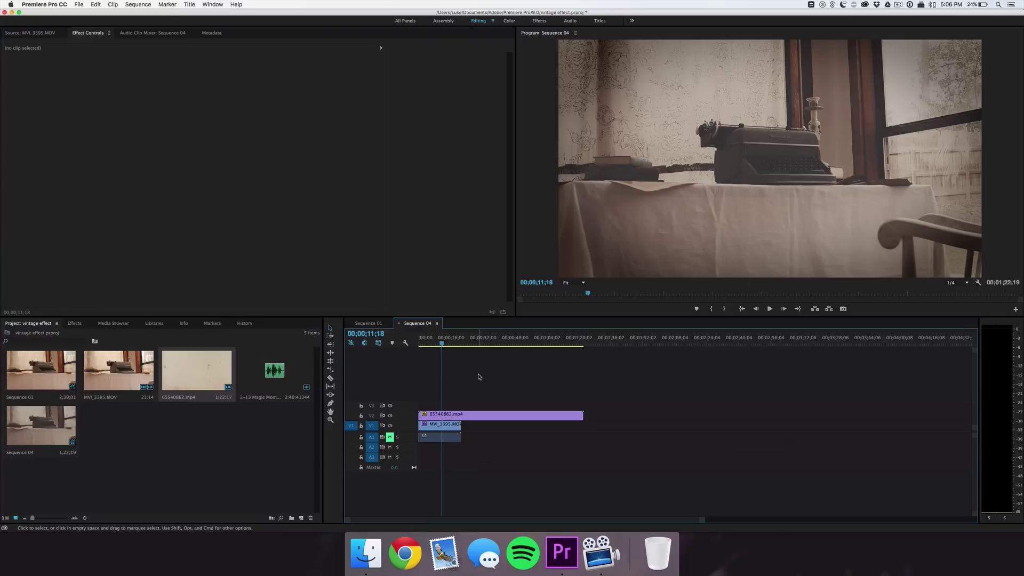
pyautogui.click(430, 425)
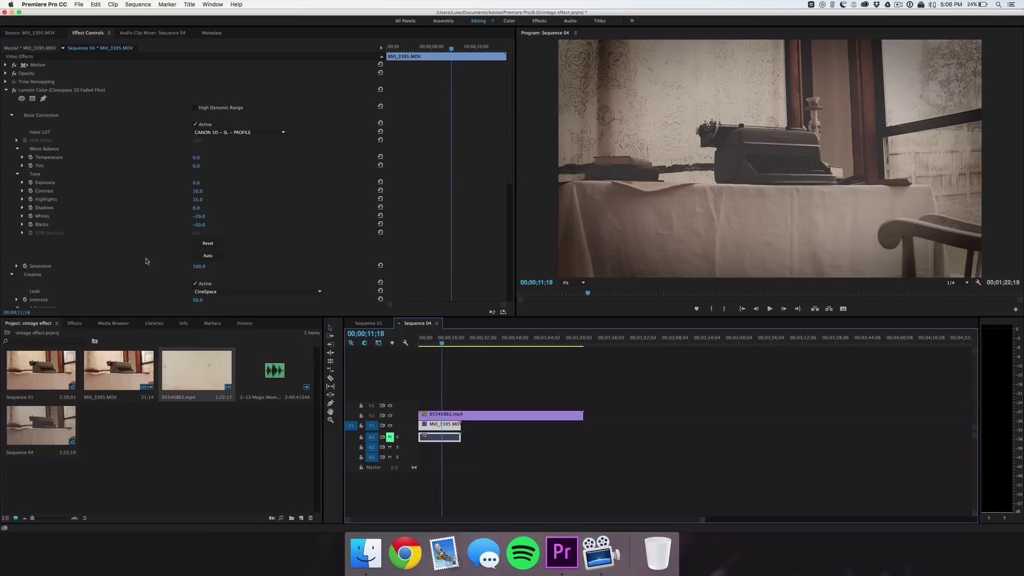
pyautogui.scroll(-1, 154, 262)
pyautogui.moveTo(197, 174); pyautogui.dragTo(204, 174)
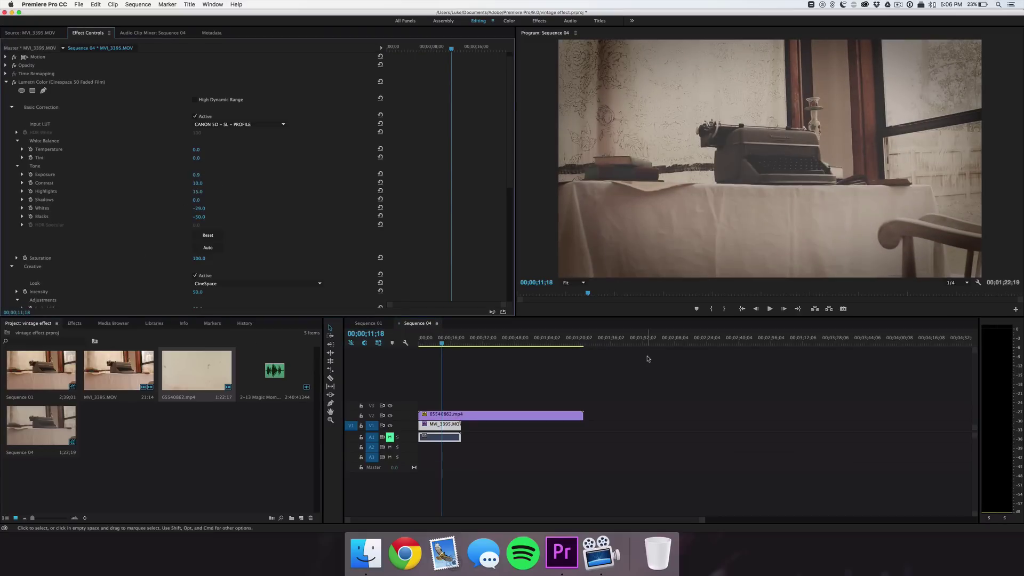
pyautogui.click(635, 421)
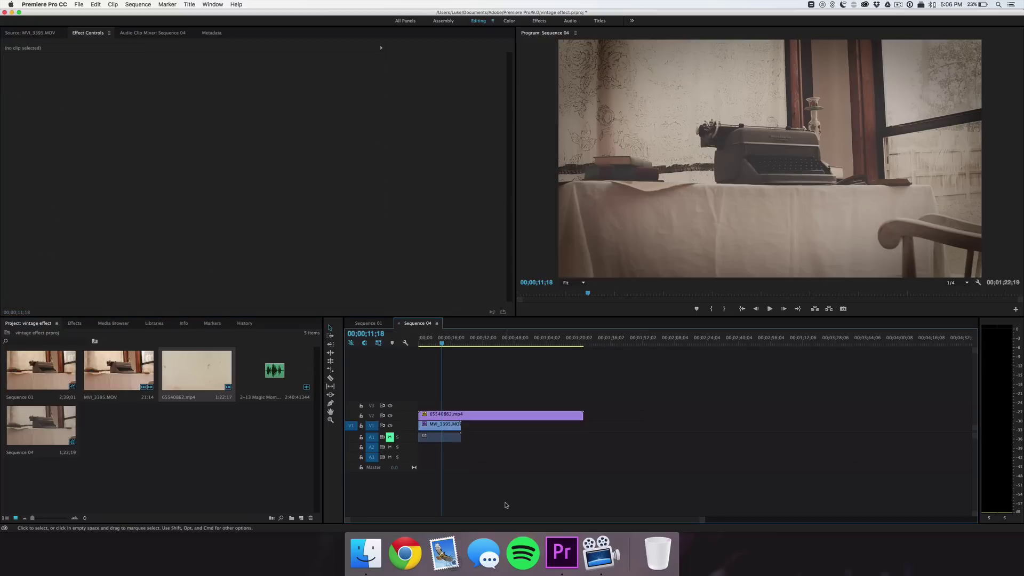
# - Place the retro music on A2 from the sequence start and preview playback to 00;00;09;23
pyautogui.moveTo(272, 374); pyautogui.dragTo(441, 450)
pyautogui.click(452, 473)
pyautogui.moveTo(439, 342); pyautogui.dragTo(419, 343)
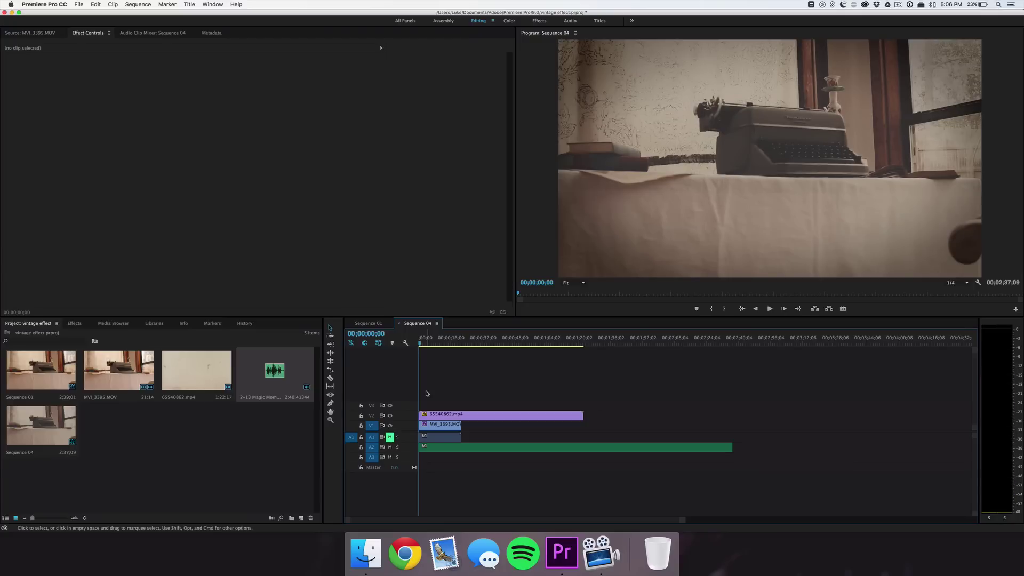
pyautogui.press('space')
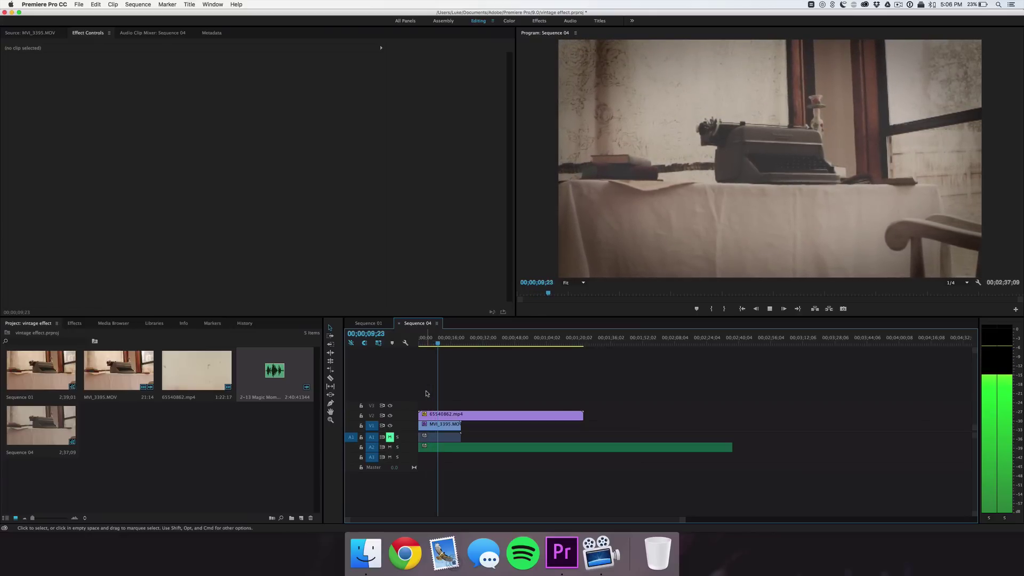
pyautogui.press('space')
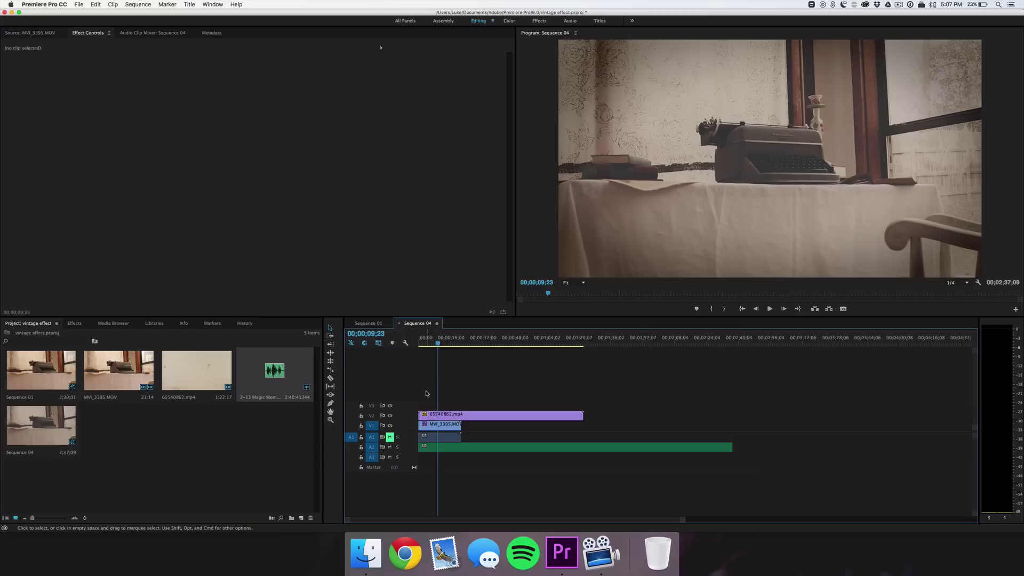
pyautogui.click(965, 282)
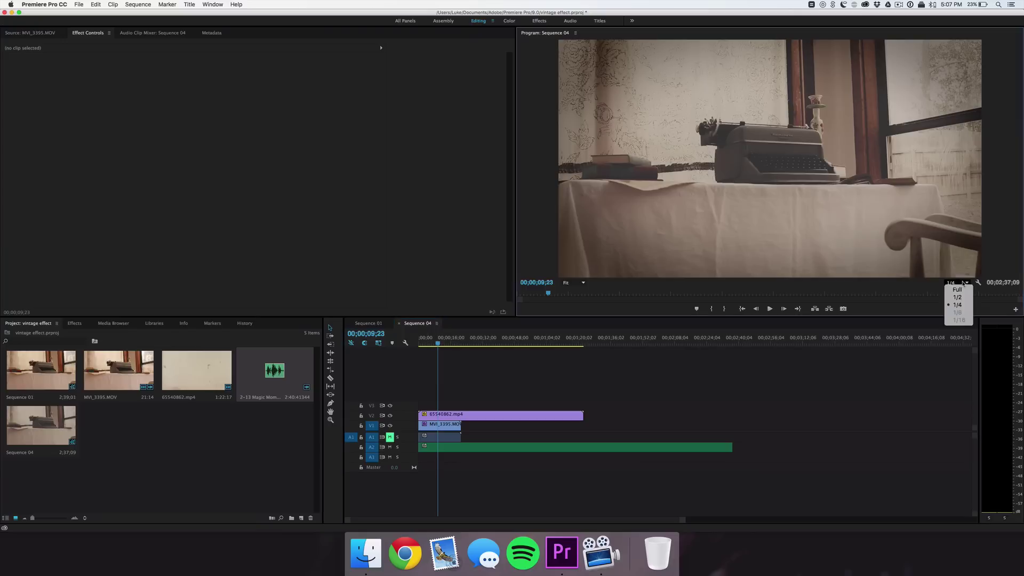
pyautogui.click(963, 284)
pyautogui.click(964, 283)
pyautogui.click(961, 283)
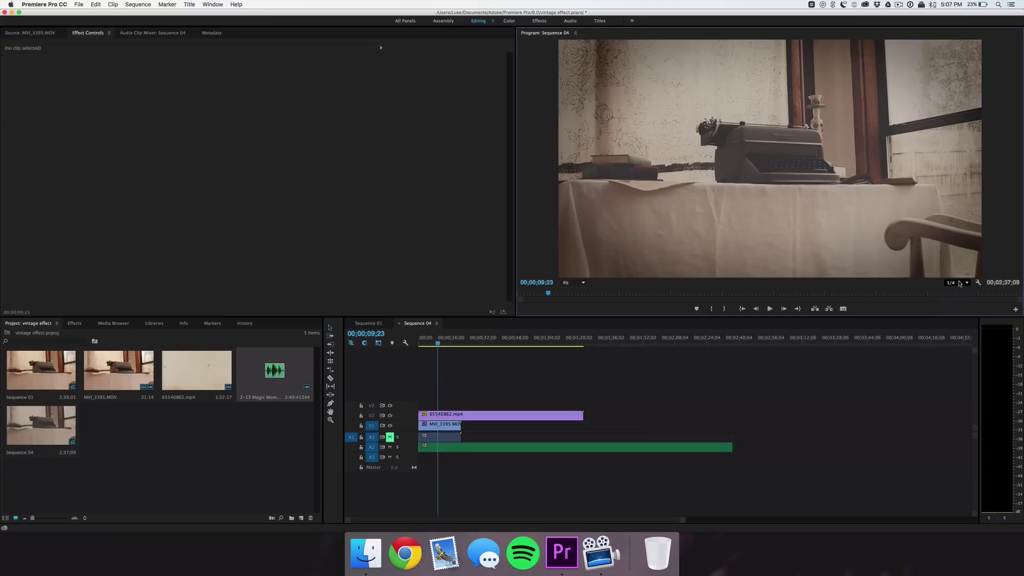
pyautogui.click(960, 283)
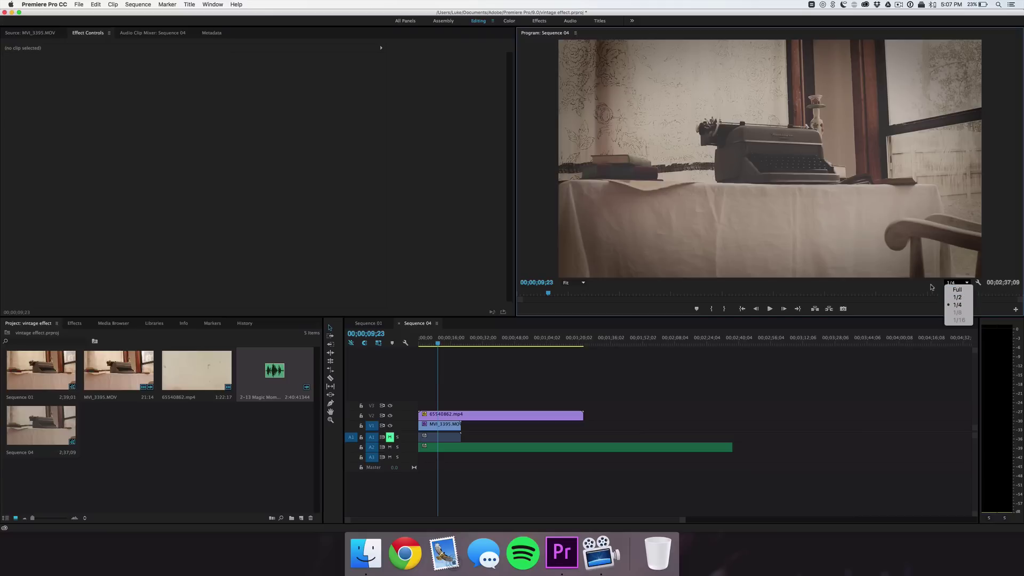
pyautogui.click(835, 411)
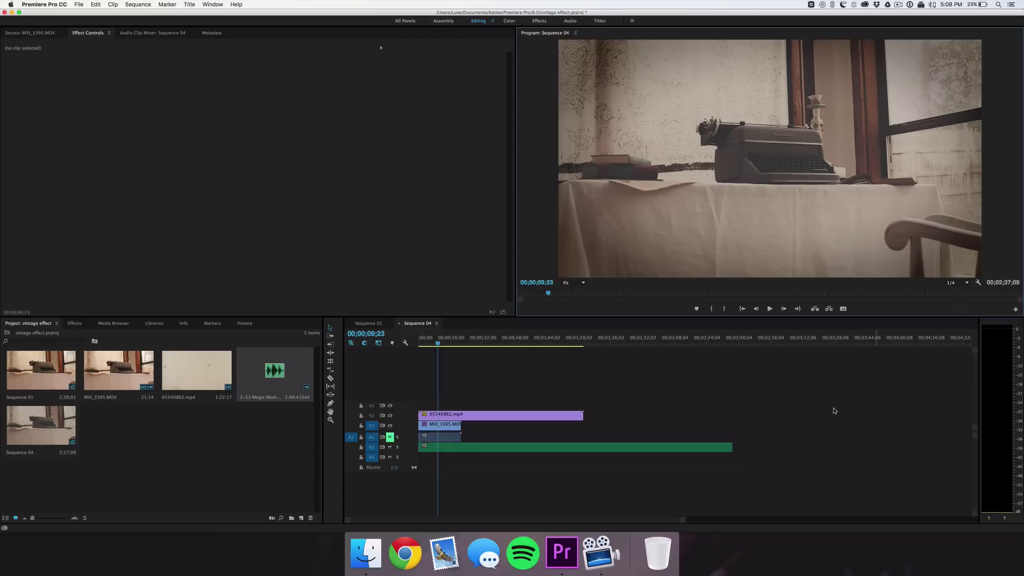
# - Hide Premiere Pro with Cmd+H to show the Finder desktop
pyautogui.press('super+h')
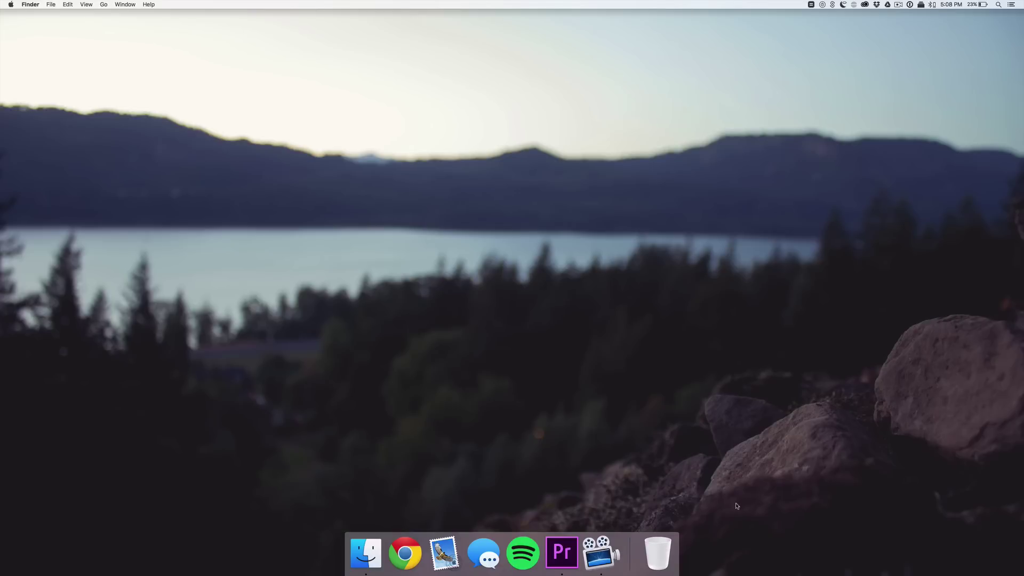